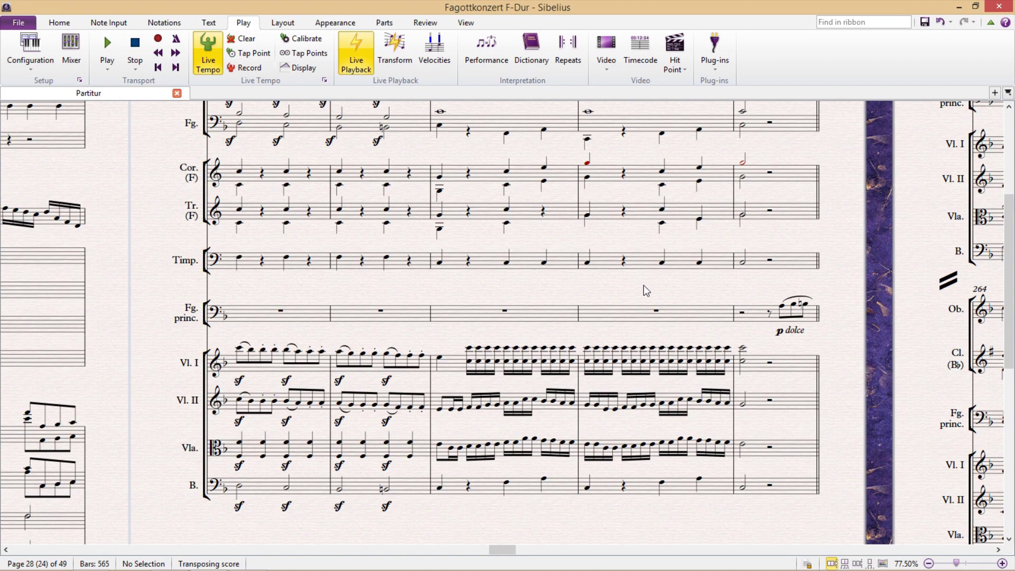
# Open the Mixer with Ctrl+Alt+M and show the master and group strips, hiding FX and VI strips.
pyautogui.hotkey('ctrl', 'alt', 'm')
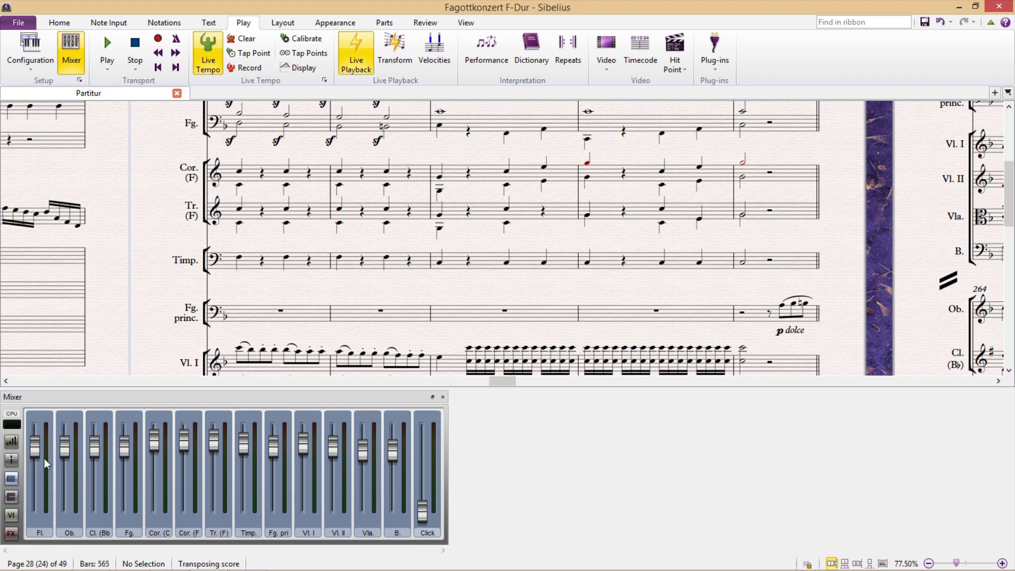
pyautogui.click(12, 533)
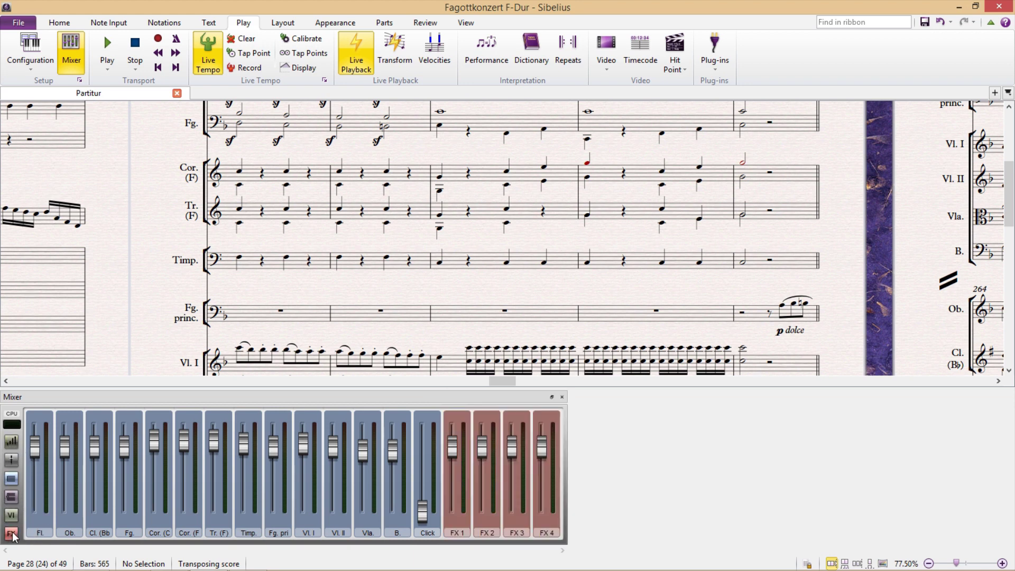
pyautogui.click(12, 517)
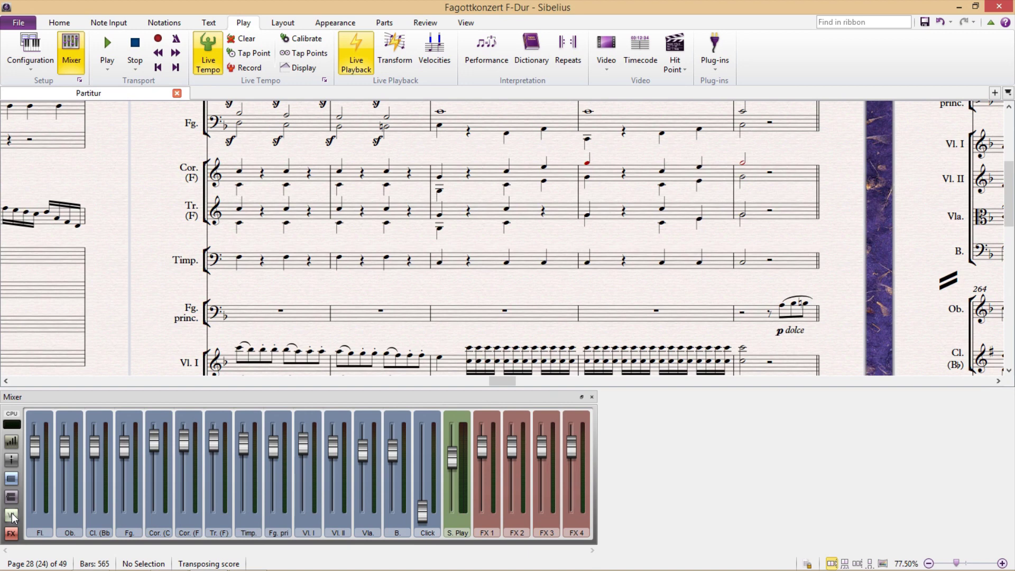
pyautogui.click(12, 499)
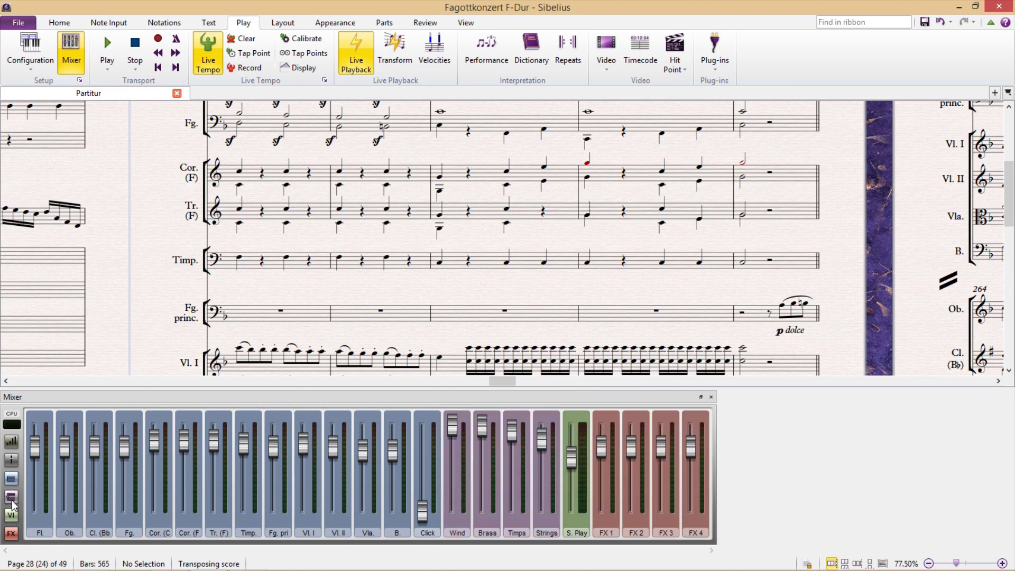
pyautogui.click(12, 461)
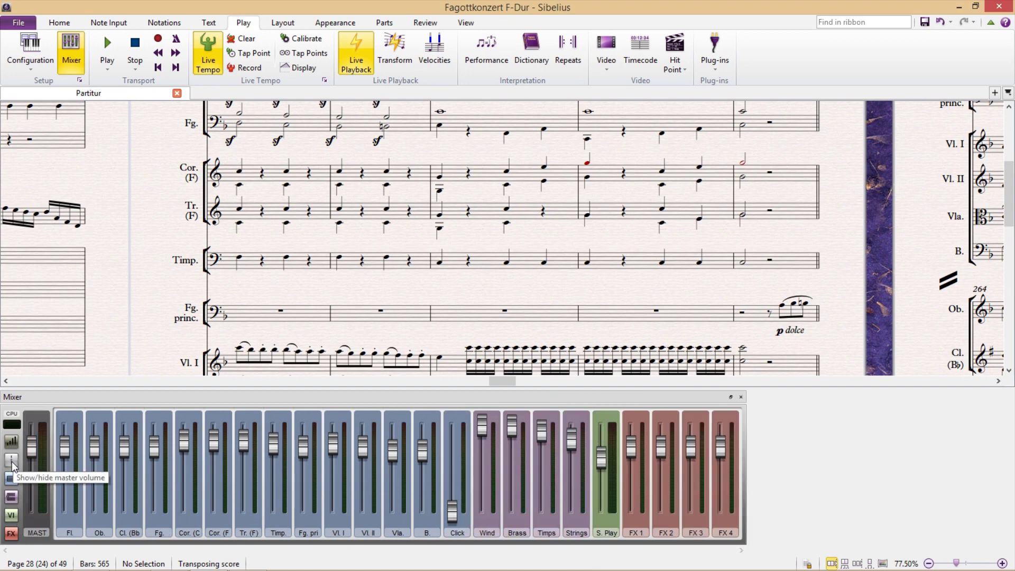
pyautogui.click(12, 533)
pyautogui.click(12, 514)
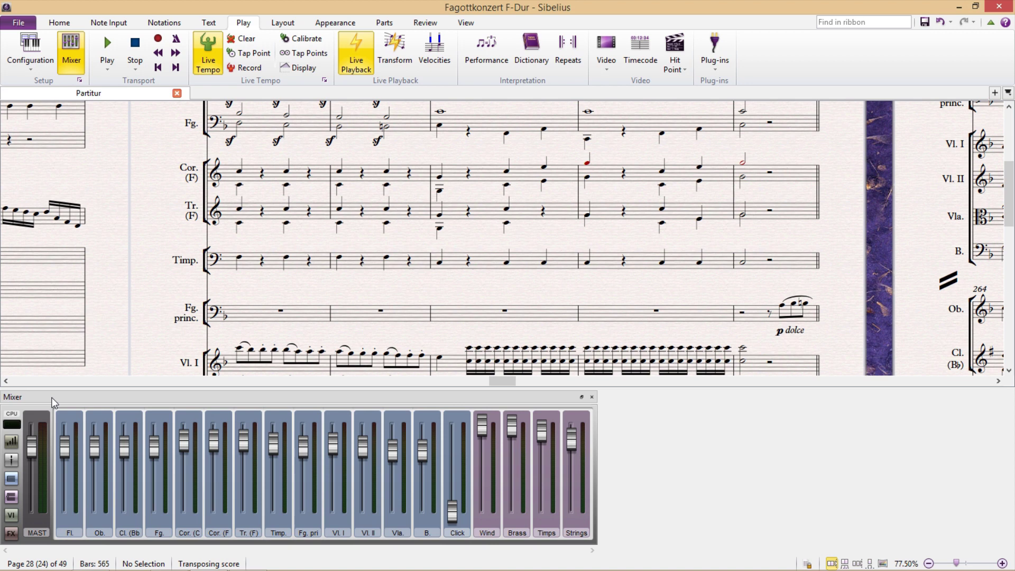
# Expand the Mixer to its tallest view, with Reverb/Chorus sends, sound slots, pan and solo/mute.
pyautogui.click(11, 441)
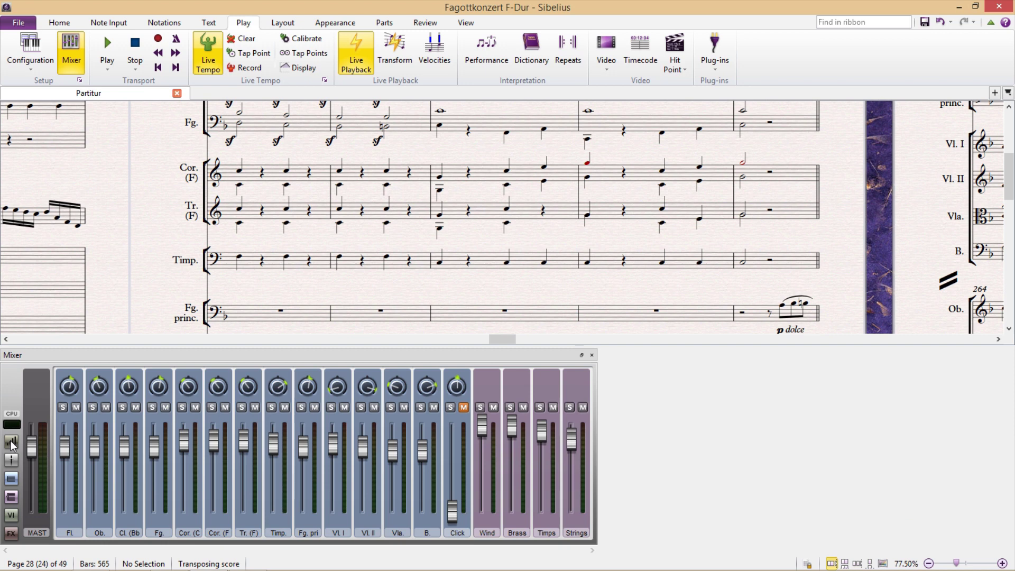
pyautogui.click(11, 442)
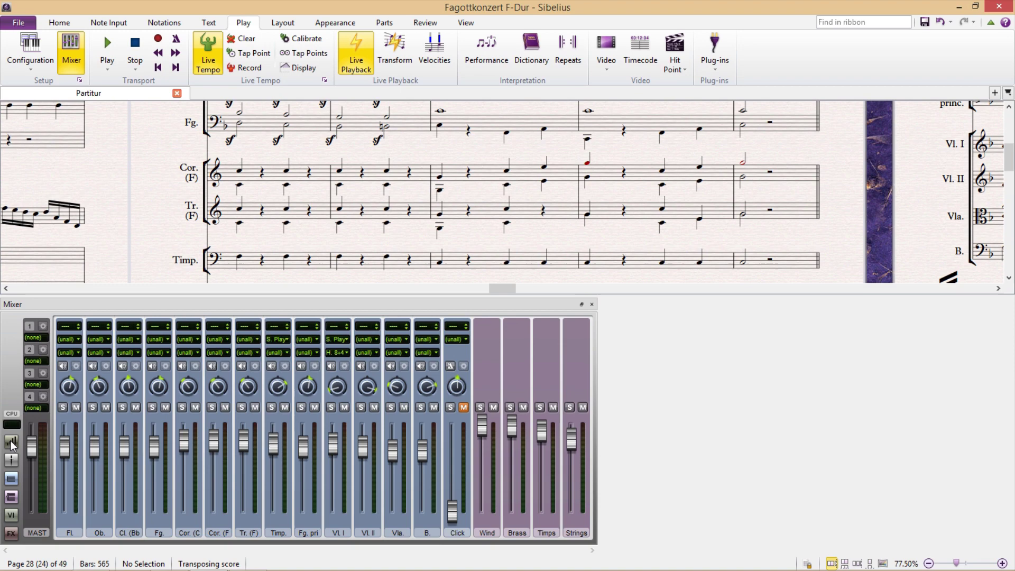
pyautogui.click(11, 442)
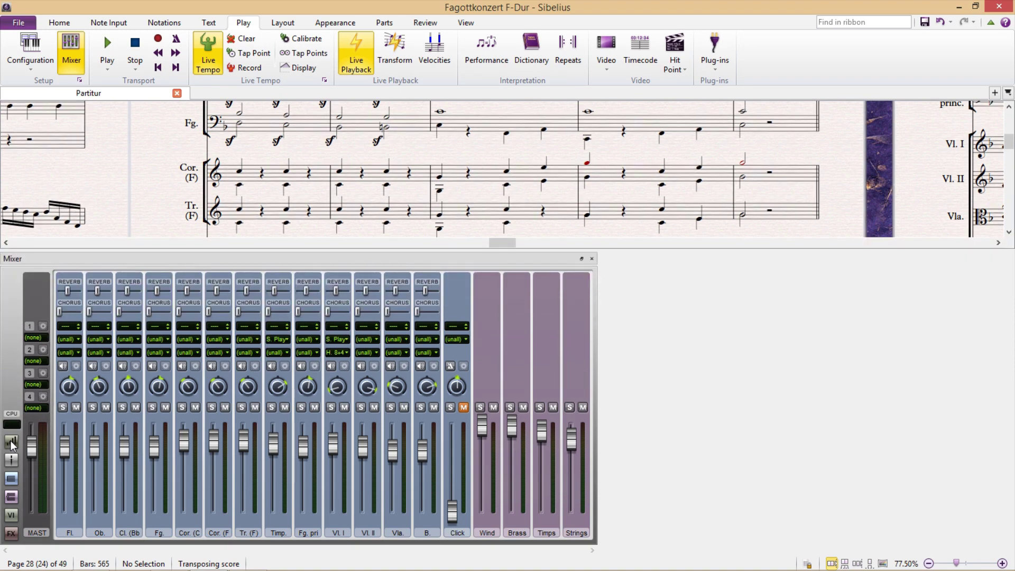
pyautogui.click(11, 442)
pyautogui.click(11, 442)
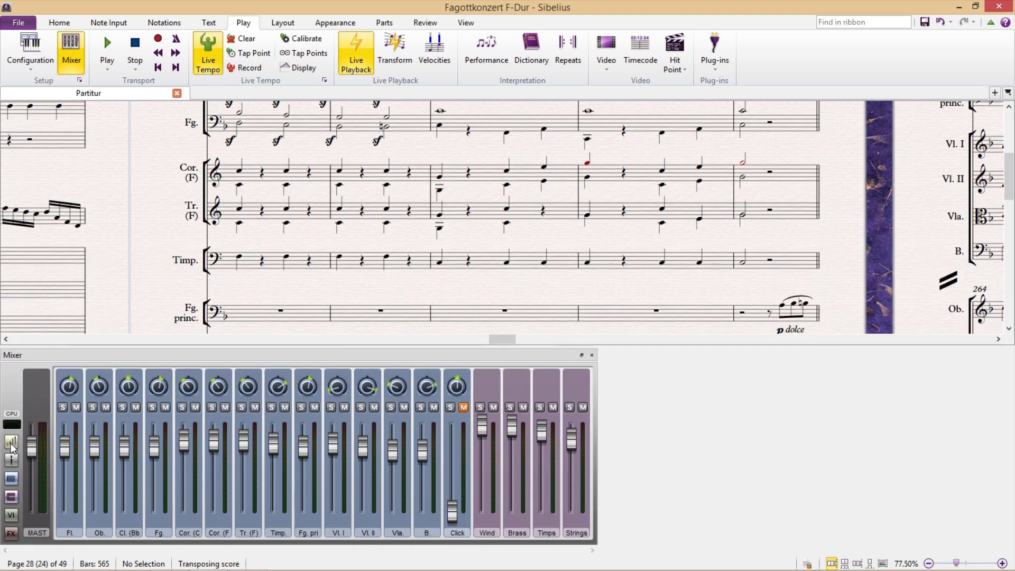
pyautogui.click(11, 441)
pyautogui.click(11, 441)
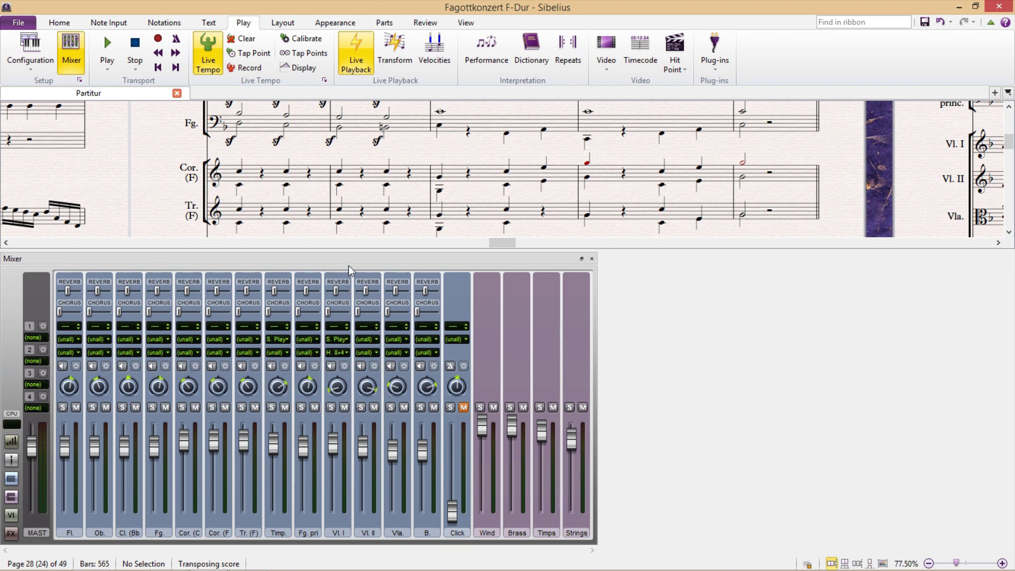
# Set Vl. I reverb to 0% and assign it Sibelius 7 Sounds > Wind > Flutes > Flute 1.
pyautogui.moveTo(339, 294)
pyautogui.mouseDown()
pyautogui.moveTo(349, 299)
pyautogui.moveTo(323, 305)
pyautogui.moveTo(340, 305)
pyautogui.mouseUp()
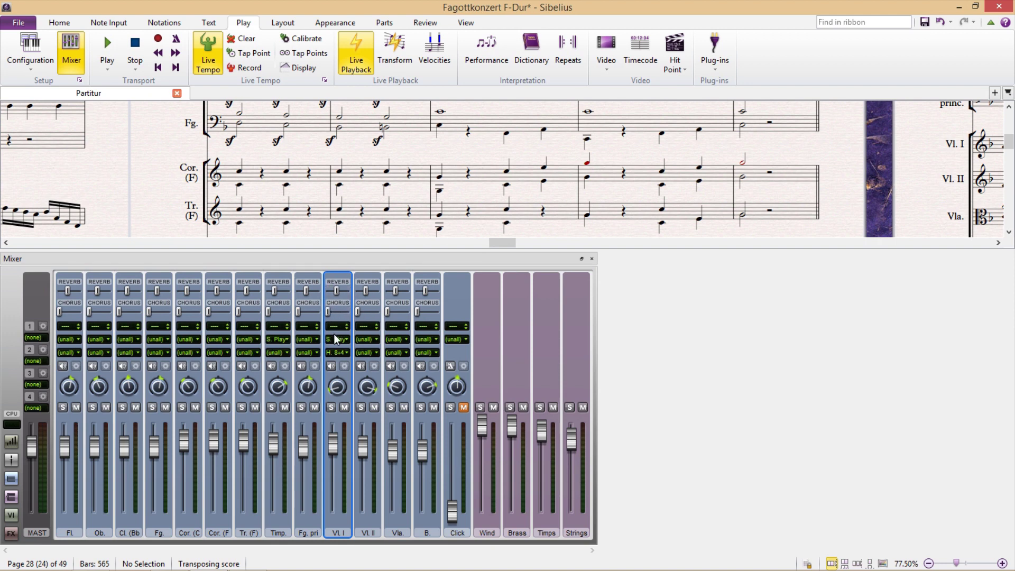
pyautogui.click(344, 352)
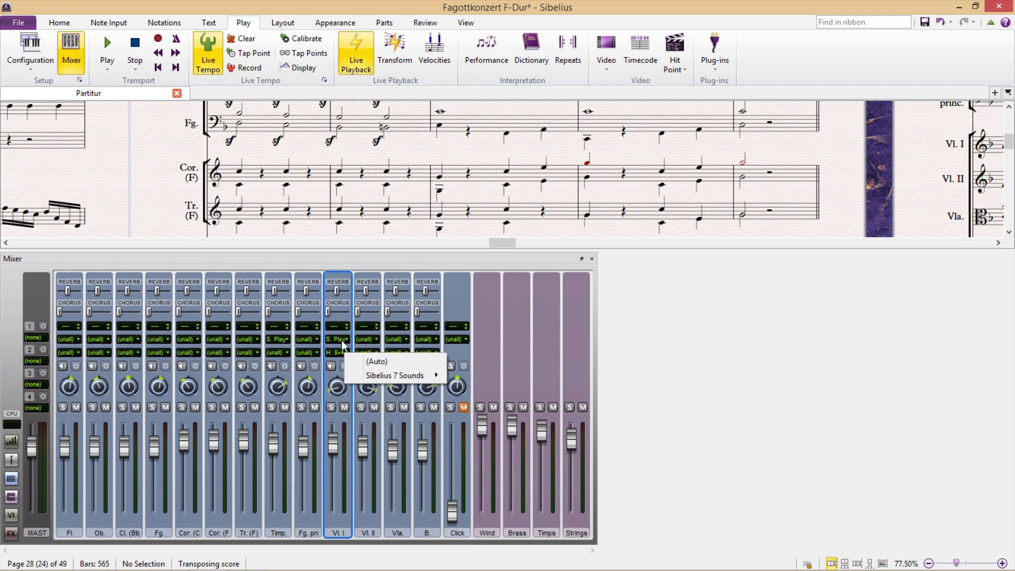
pyautogui.moveTo(370, 374)
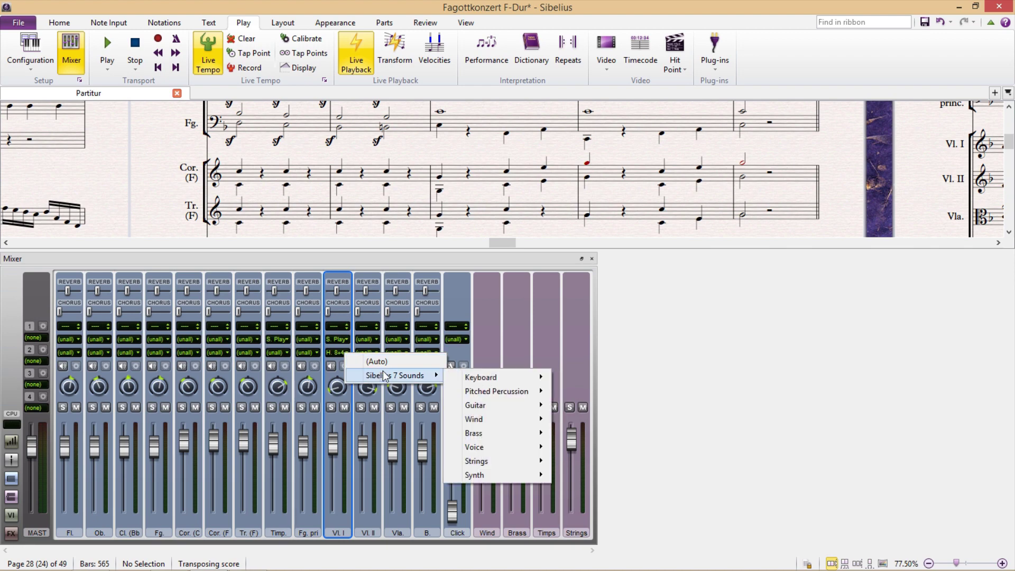
pyautogui.moveTo(524, 410)
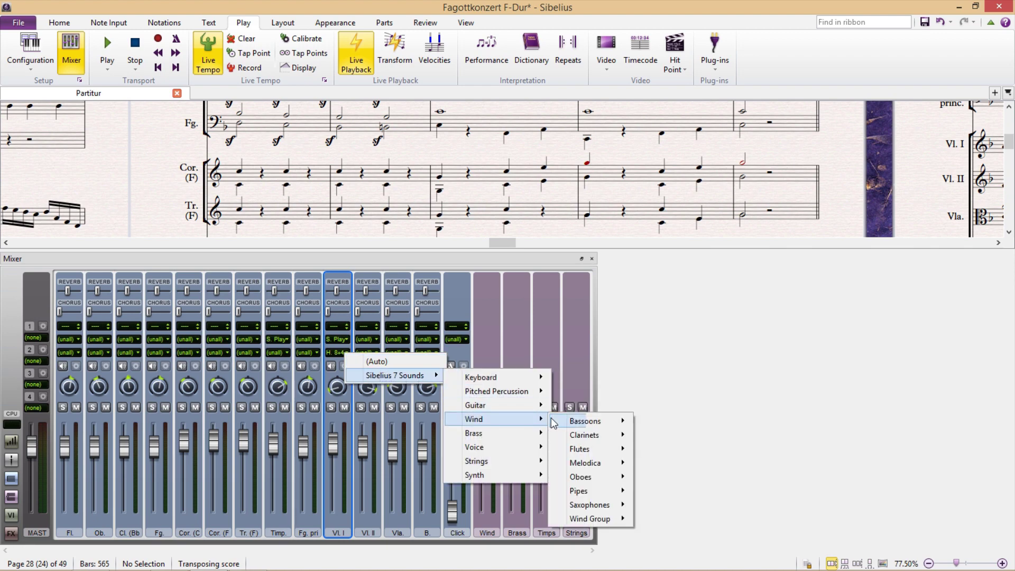
pyautogui.moveTo(610, 452)
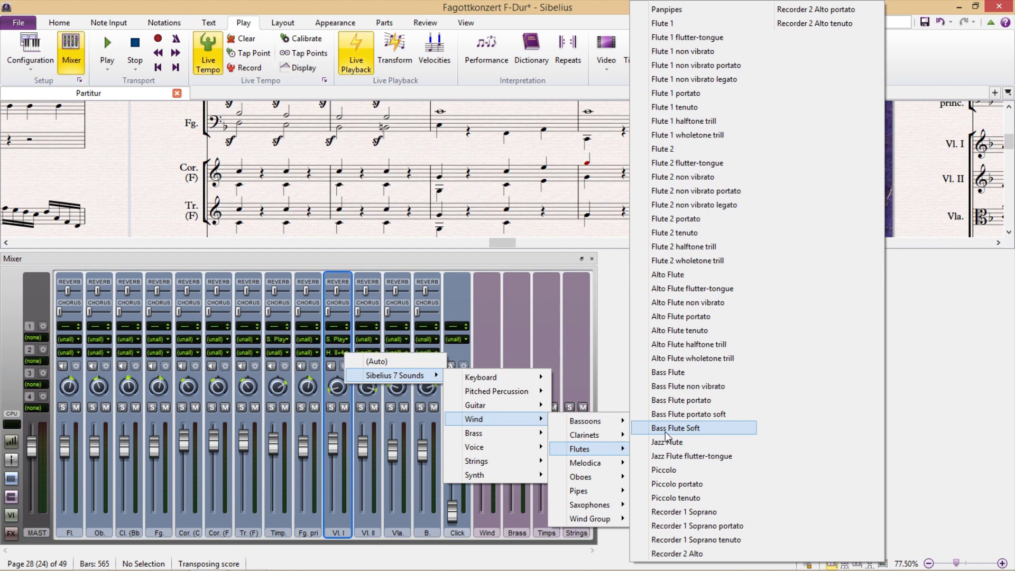
pyautogui.click(666, 23)
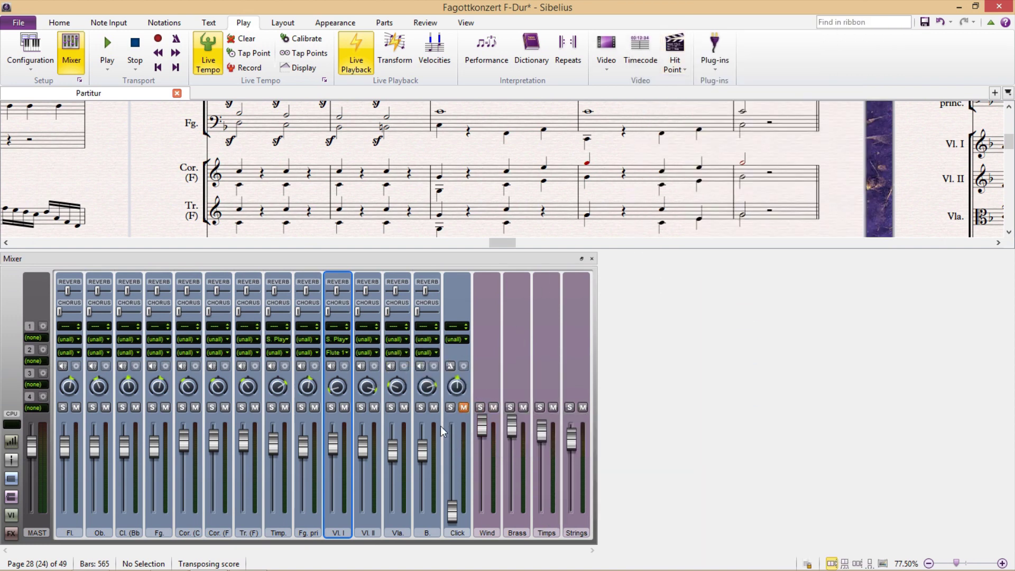
# Change Vl. I's sound to Sibelius 7 Sounds Brass > Trumpets > Trumpet 1 and audition it.
pyautogui.moveTo(421, 450)
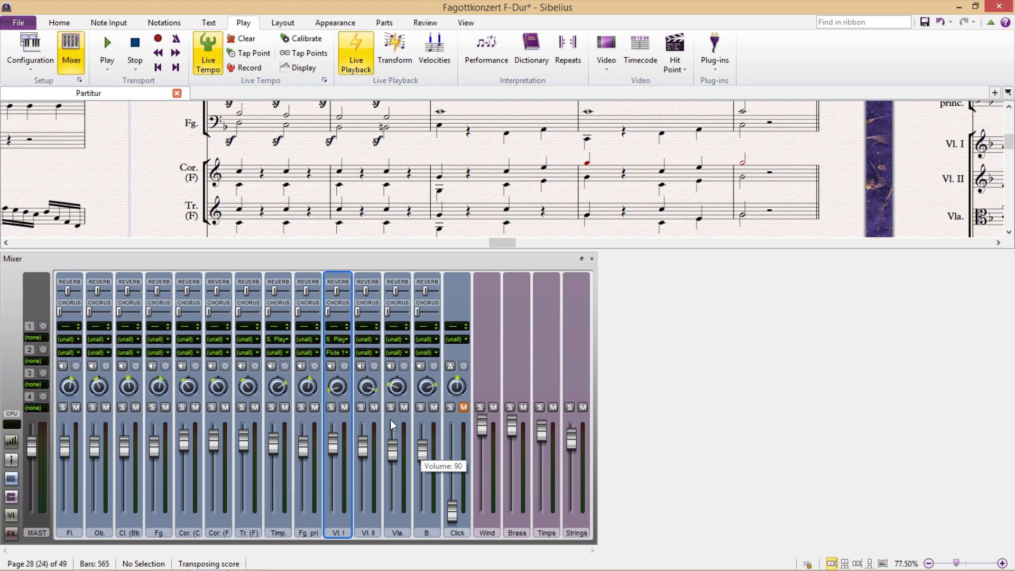
pyautogui.click(348, 351)
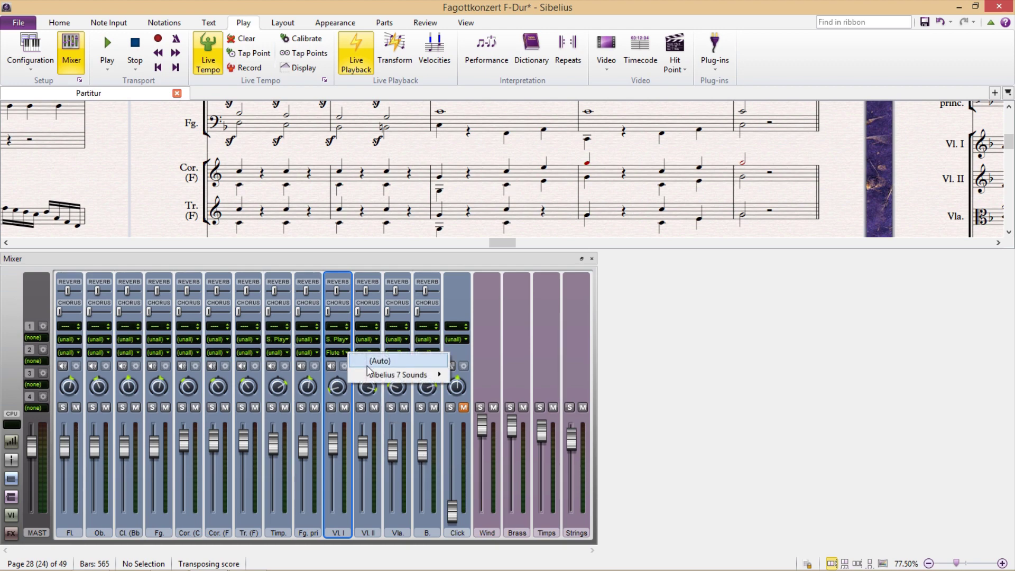
pyautogui.moveTo(538, 435)
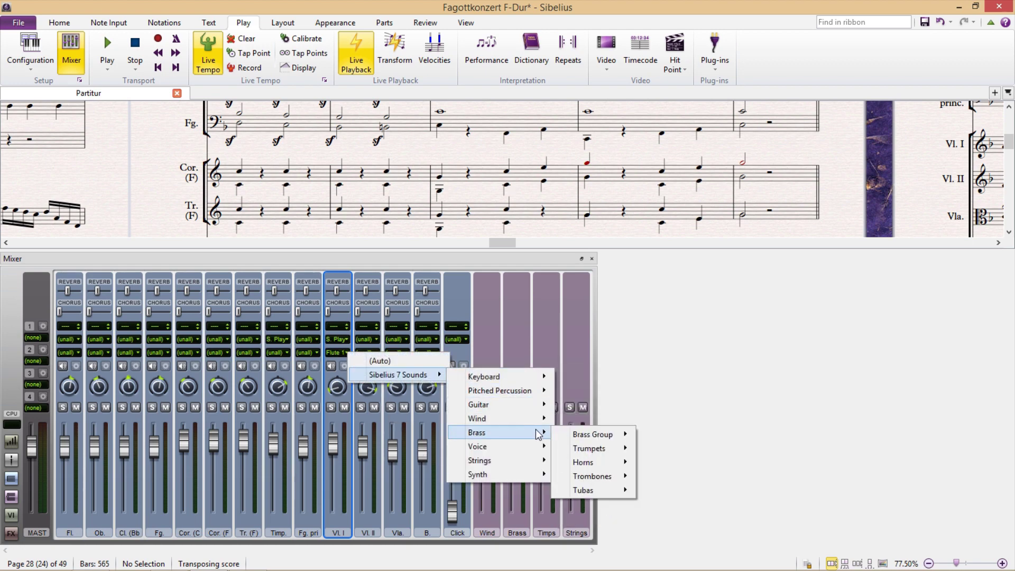
pyautogui.moveTo(589, 448)
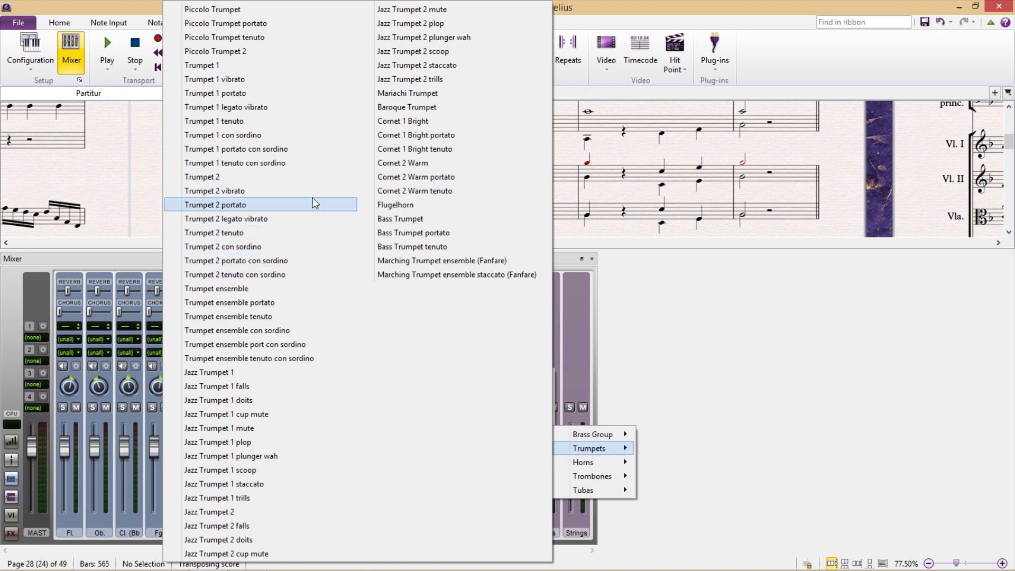
pyautogui.click(230, 66)
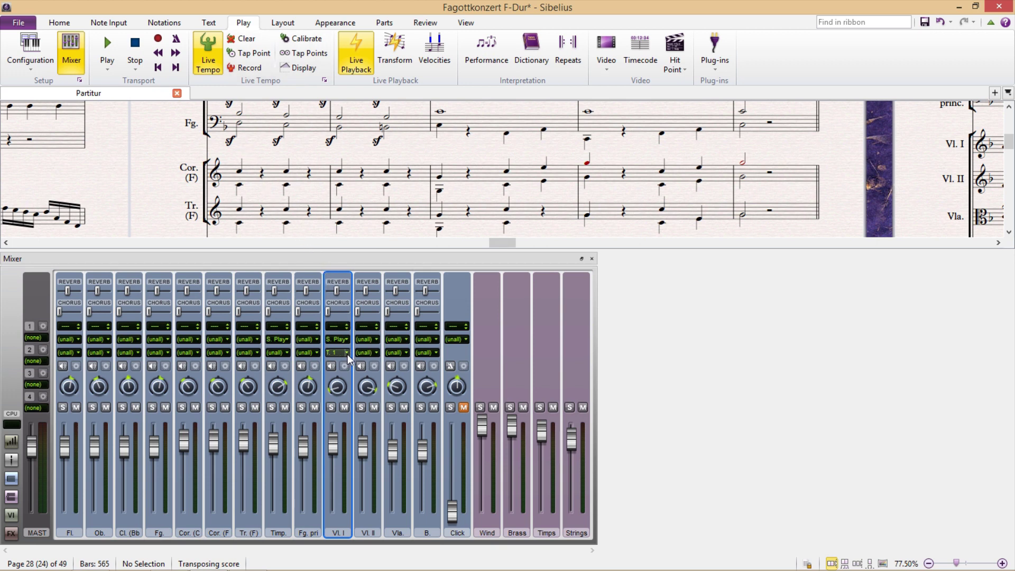
pyautogui.click(331, 366)
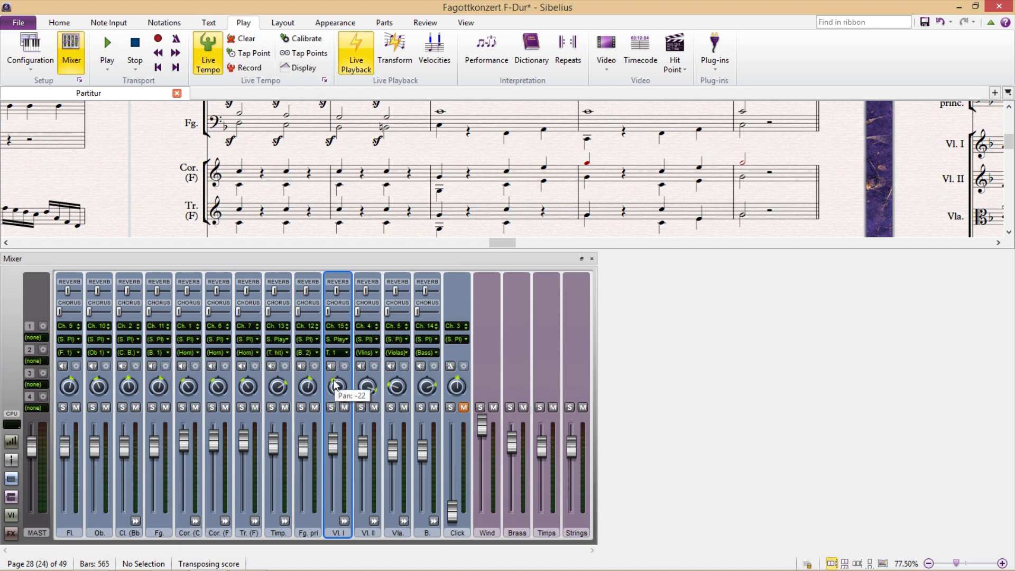
# Pan Vl. I left to -77, then recentre both the Vl. I and Timp. pans.
pyautogui.moveTo(326, 386)
pyautogui.moveTo(325, 386); pyautogui.dragTo(350, 388)
pyautogui.moveTo(352, 391); pyautogui.dragTo(422, 384)
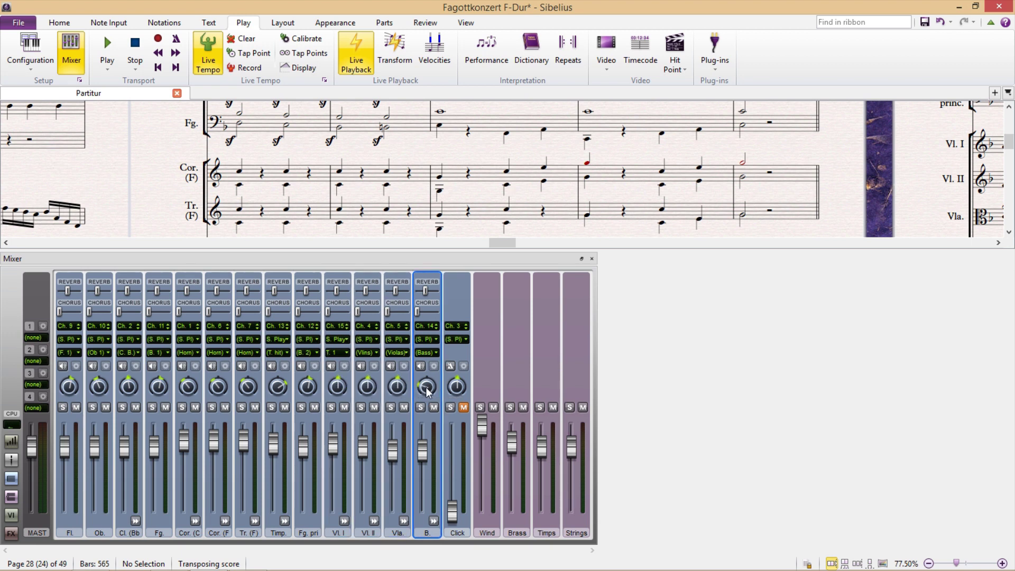
pyautogui.moveTo(278, 391); pyautogui.dragTo(280, 389)
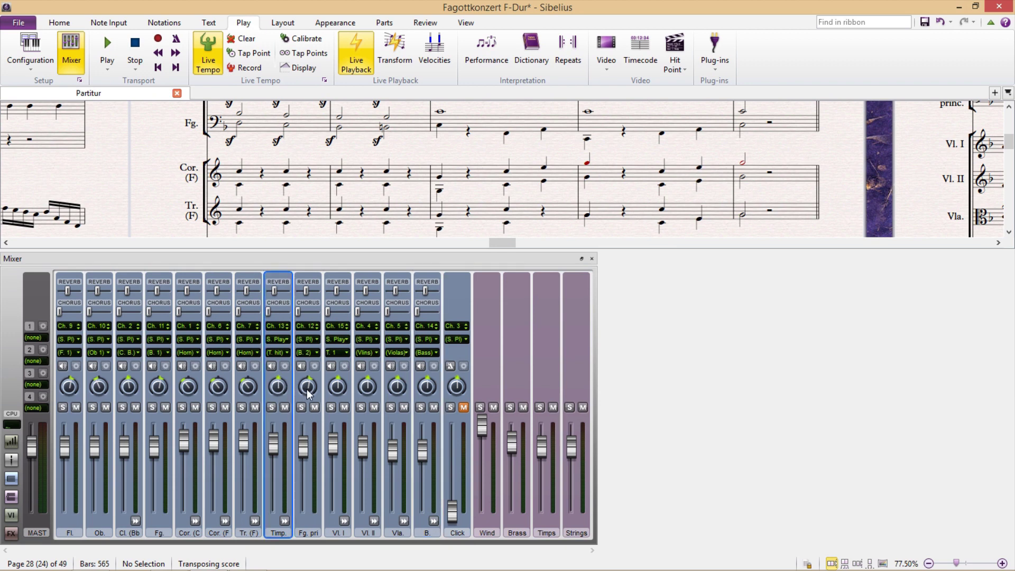
pyautogui.moveTo(308, 394)
pyautogui.click(345, 407)
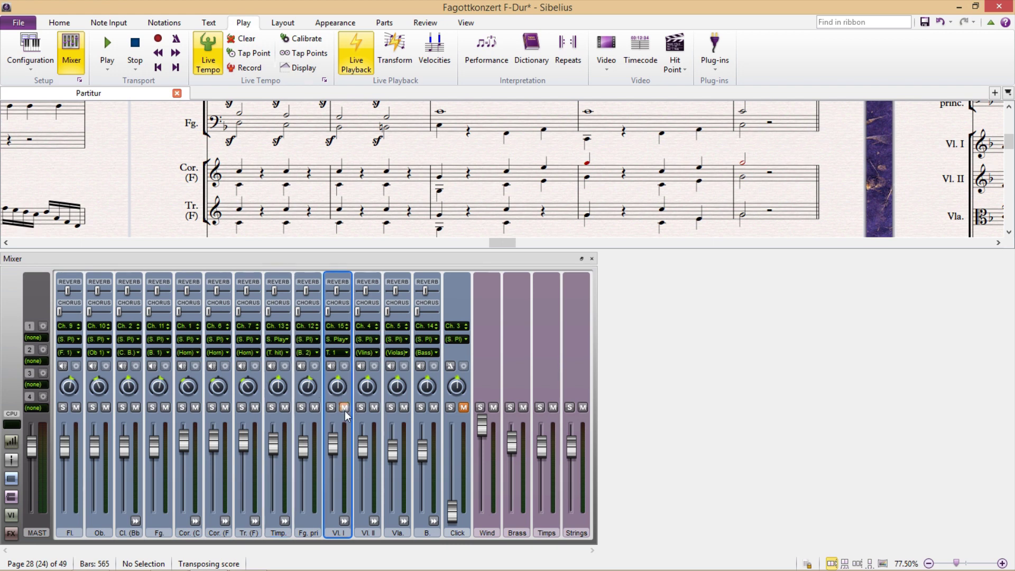
pyautogui.click(331, 407)
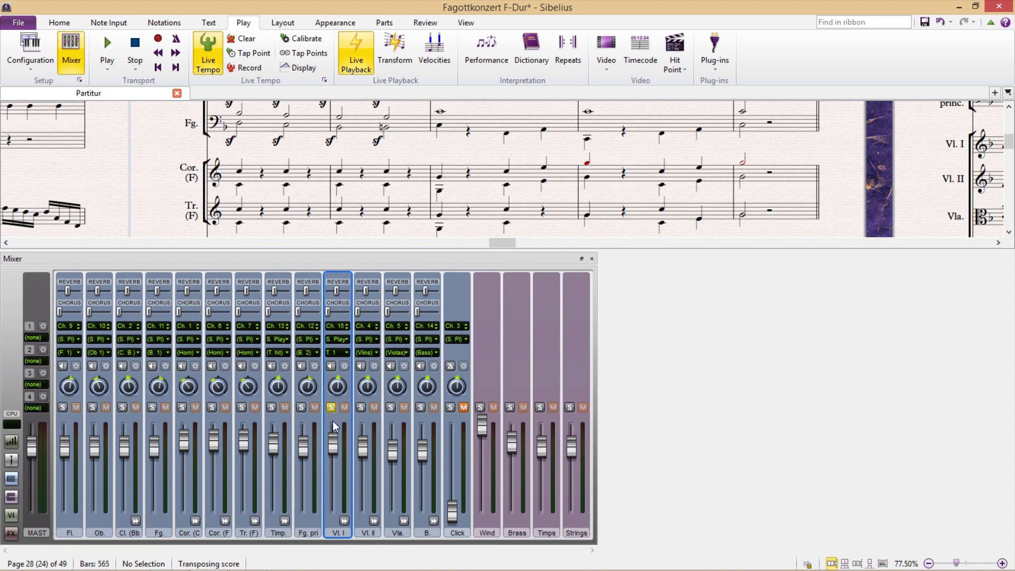
pyautogui.click(331, 408)
pyautogui.moveTo(333, 443); pyautogui.dragTo(338, 493)
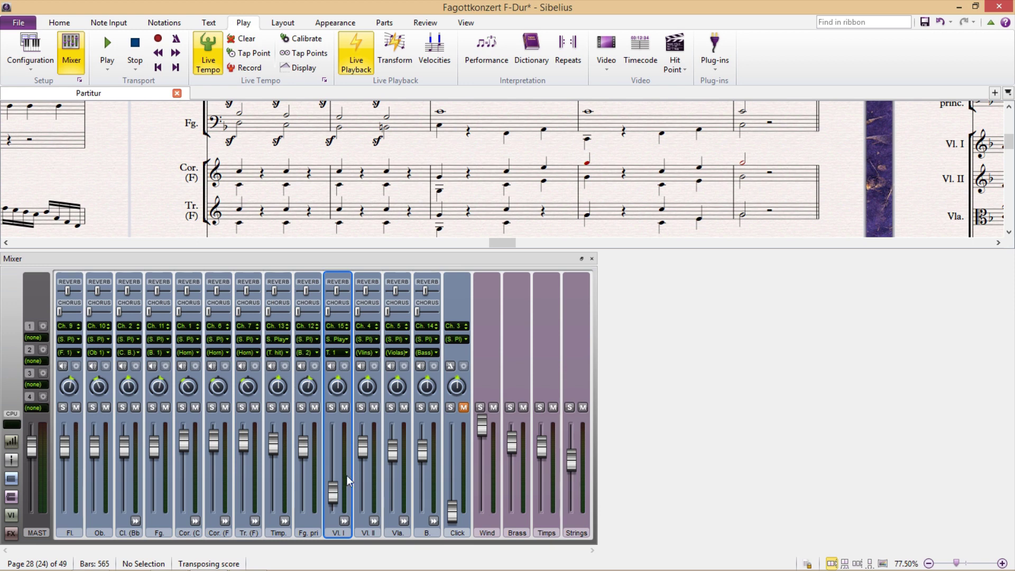
pyautogui.hotkey('ctrl', 'z')
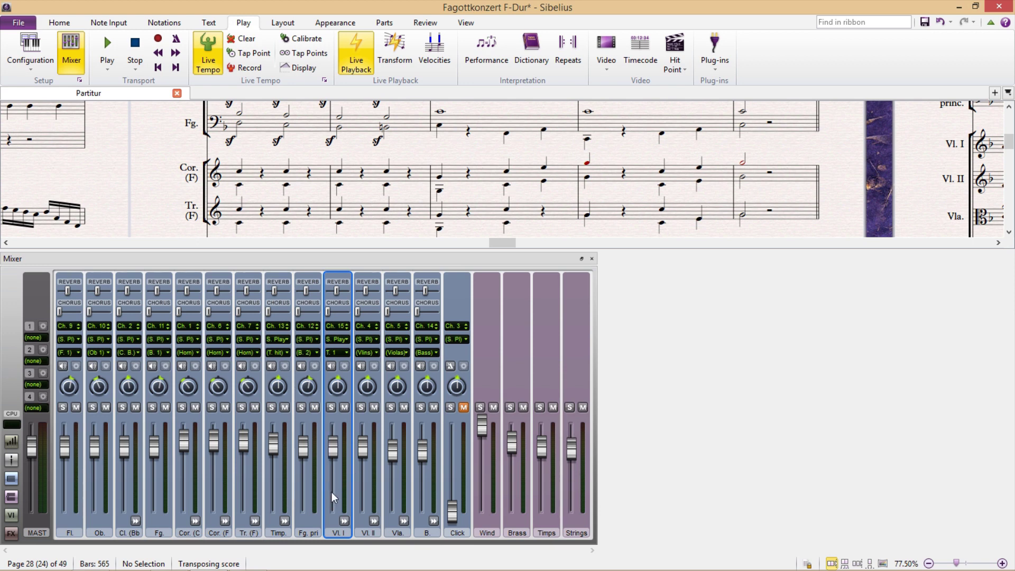
pyautogui.click(211, 487)
pyautogui.click(188, 487)
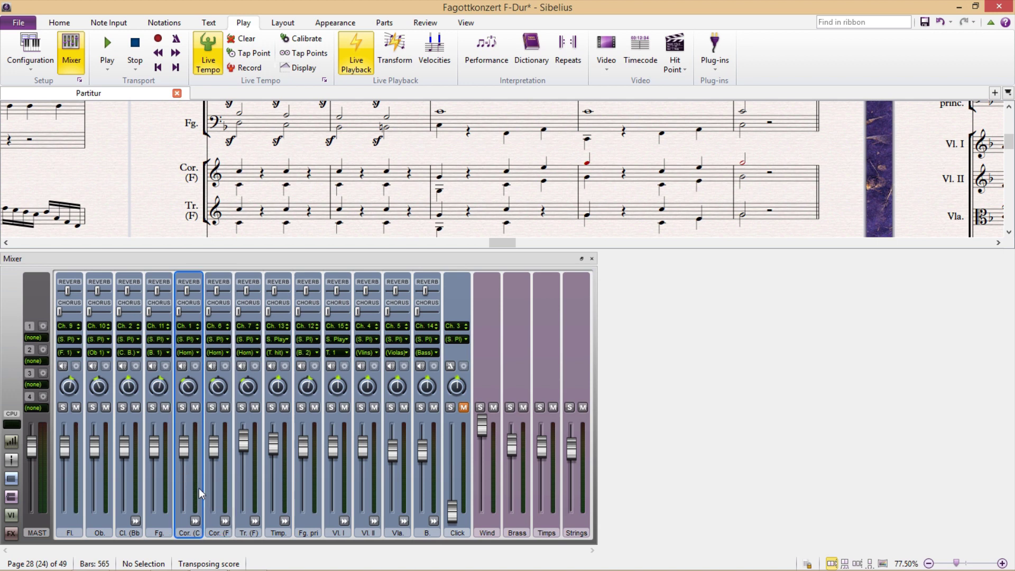
pyautogui.click(246, 486)
pyautogui.click(270, 484)
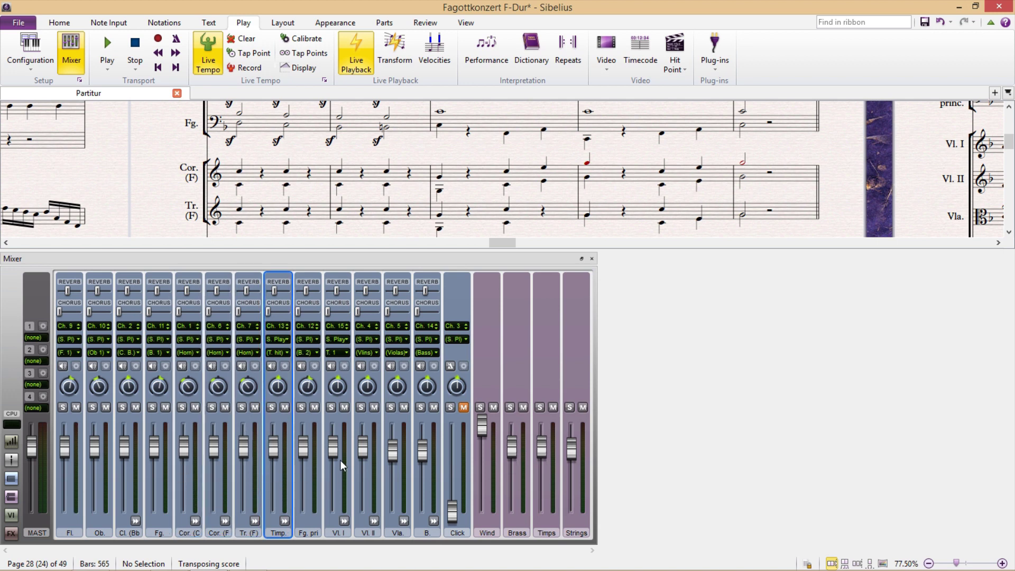
# Keep Sibelius Player as Vl. I's playback device and toggle its smart-knob controls.
pyautogui.click(338, 340)
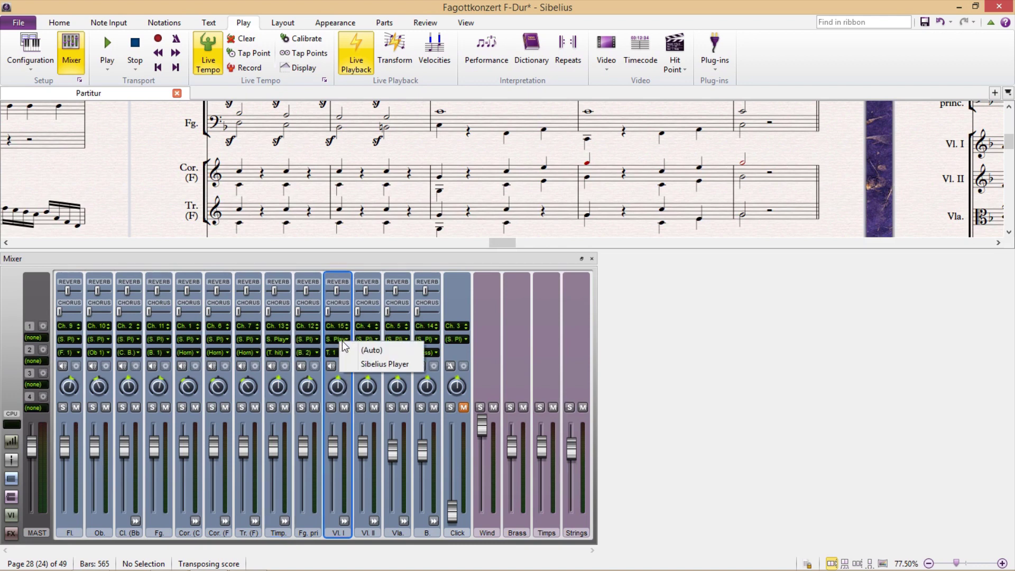
pyautogui.click(400, 366)
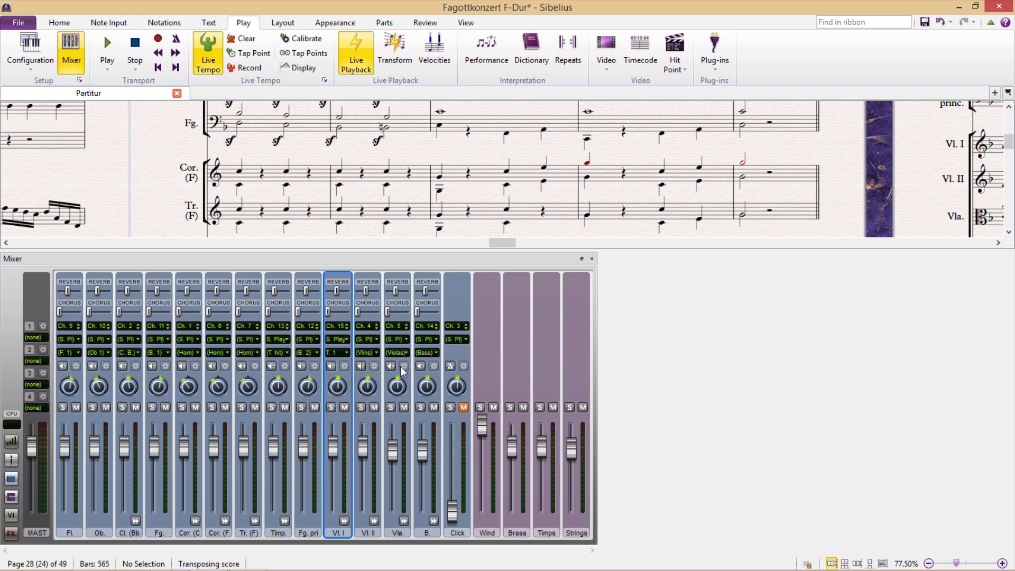
pyautogui.click(347, 522)
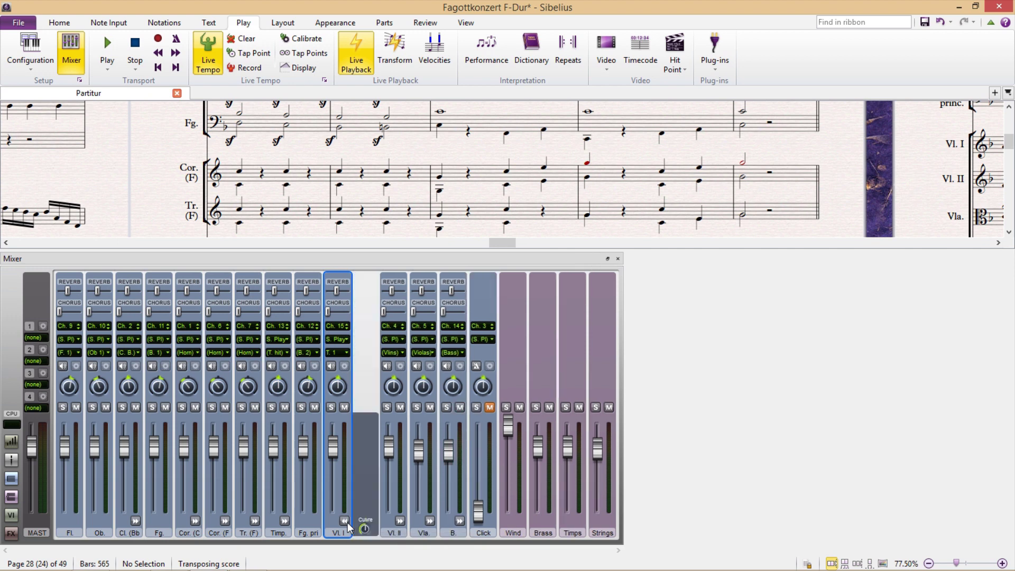
pyautogui.click(346, 522)
# Show the Vl. II smart-knob controls and adjust its Release knob.
pyautogui.click(374, 522)
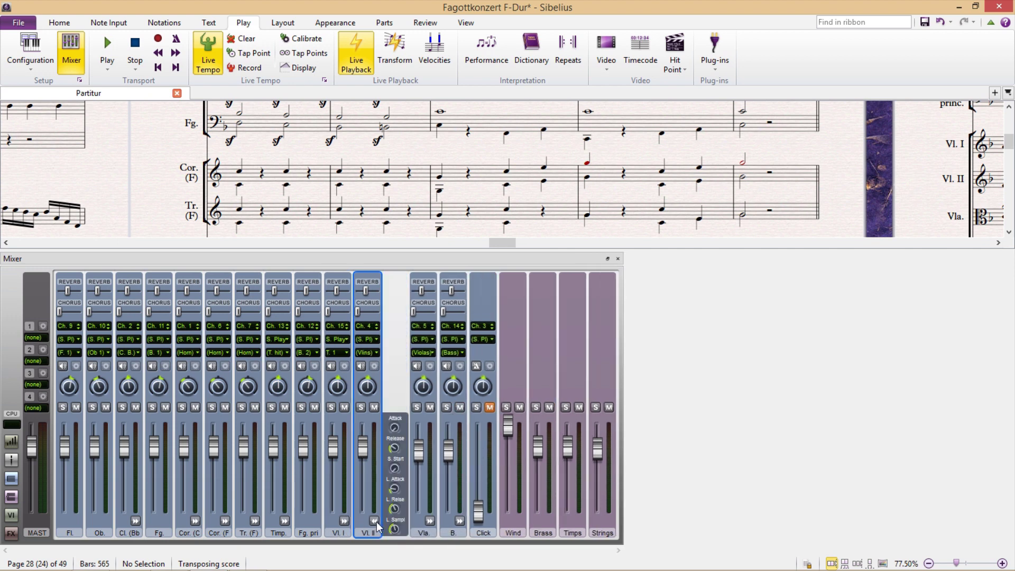
pyautogui.click(374, 521)
pyautogui.click(374, 521)
pyautogui.moveTo(393, 447)
pyautogui.moveTo(394, 447); pyautogui.dragTo(394, 441)
# Collapse Vl. II's smart-knob controls, deselect the strip and start score playback.
pyautogui.click(374, 521)
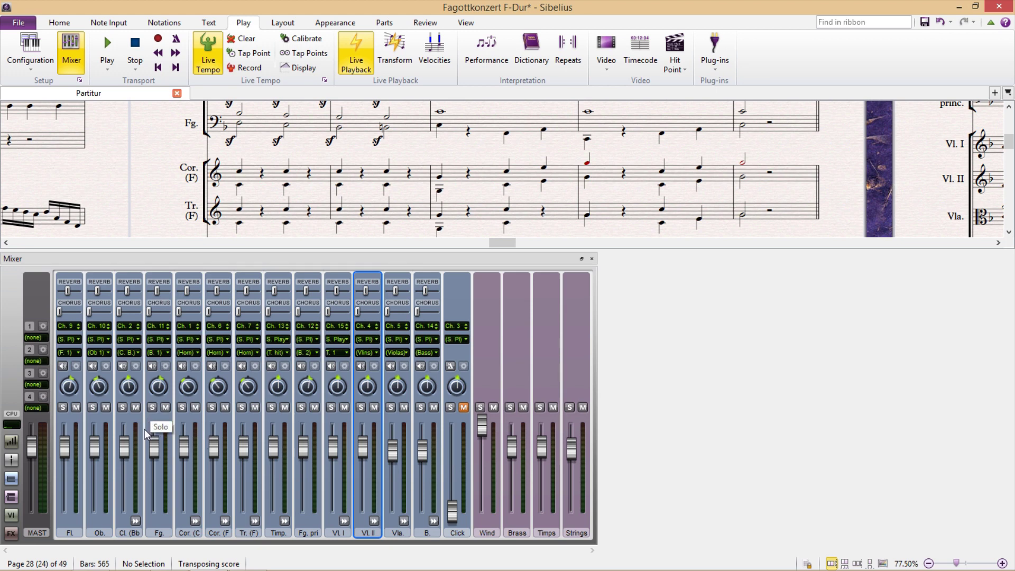
pyautogui.click(12, 426)
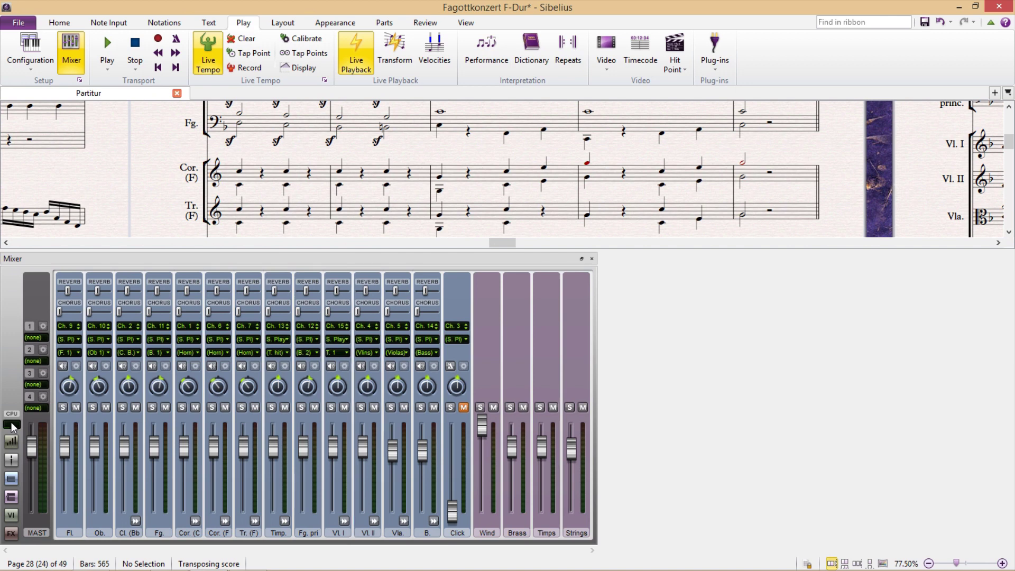
pyautogui.press('space')
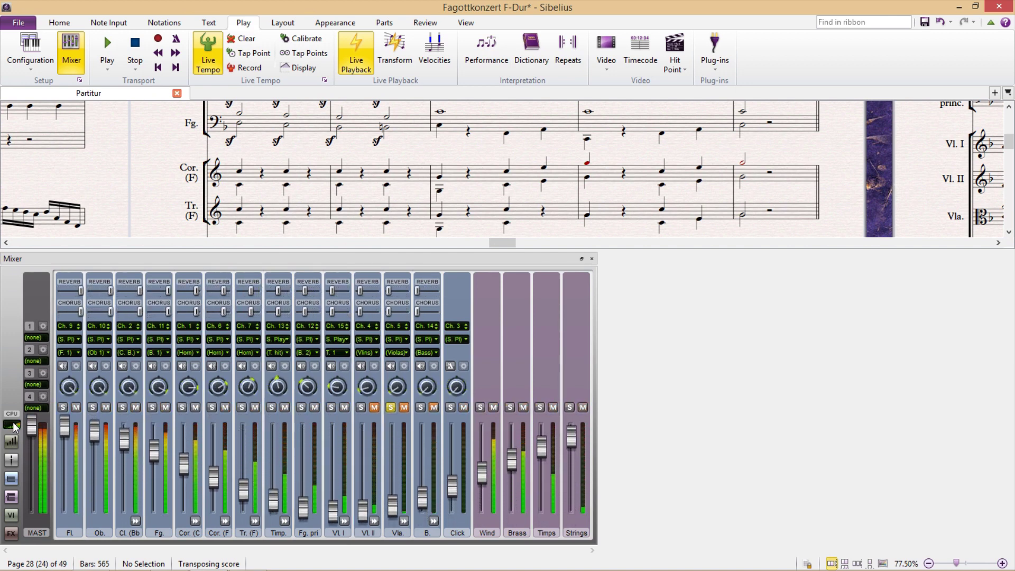